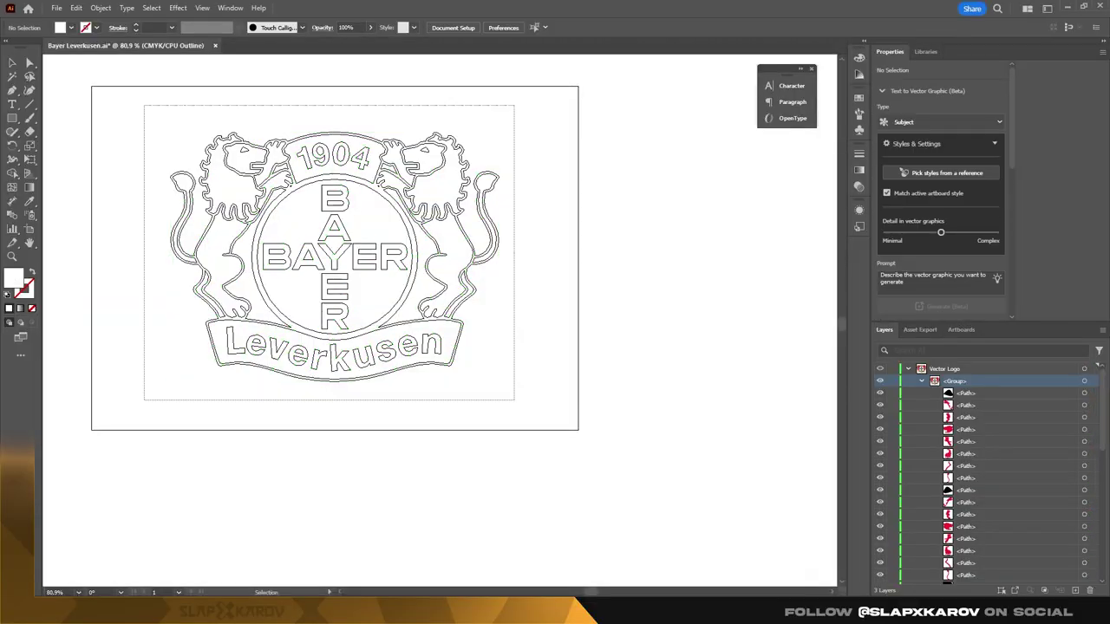
Recolour the crest artwork toward purple using Recolor Artwork's colour theme wheel.
click(333, 409)
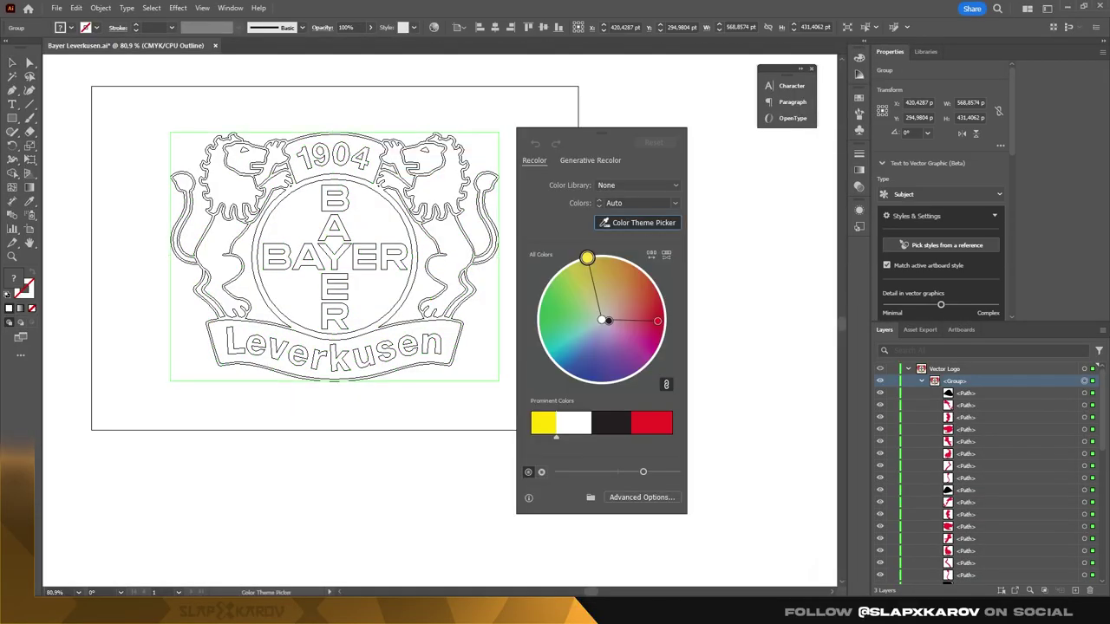
click(643, 222)
drag(601, 319, 611, 366)
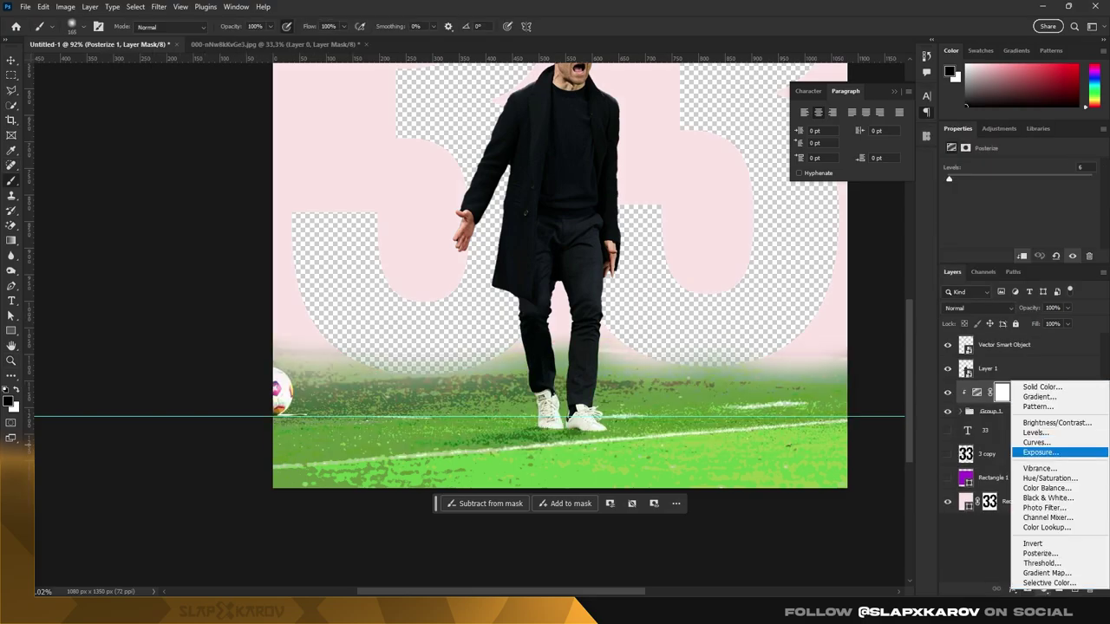
Add a Black & White adjustment layer to turn the grass black and white.
click(1042, 588)
click(980, 421)
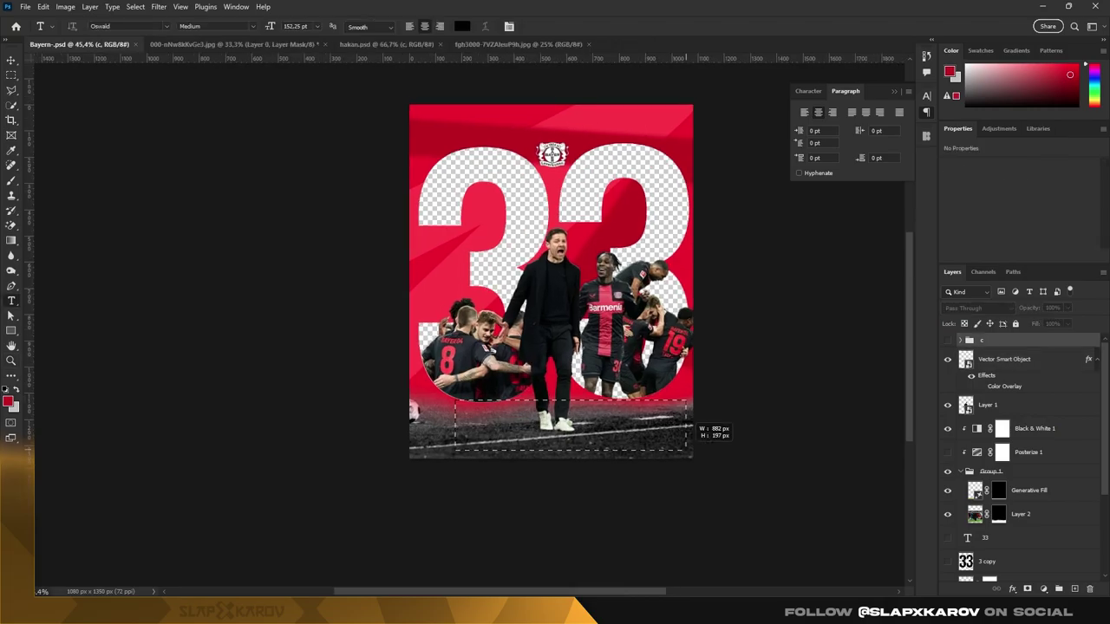
Set the Bundesliga-Rekord caption in Gobold Bold after trying Arial and nearby fonts.
text(Arial)
key(Return)
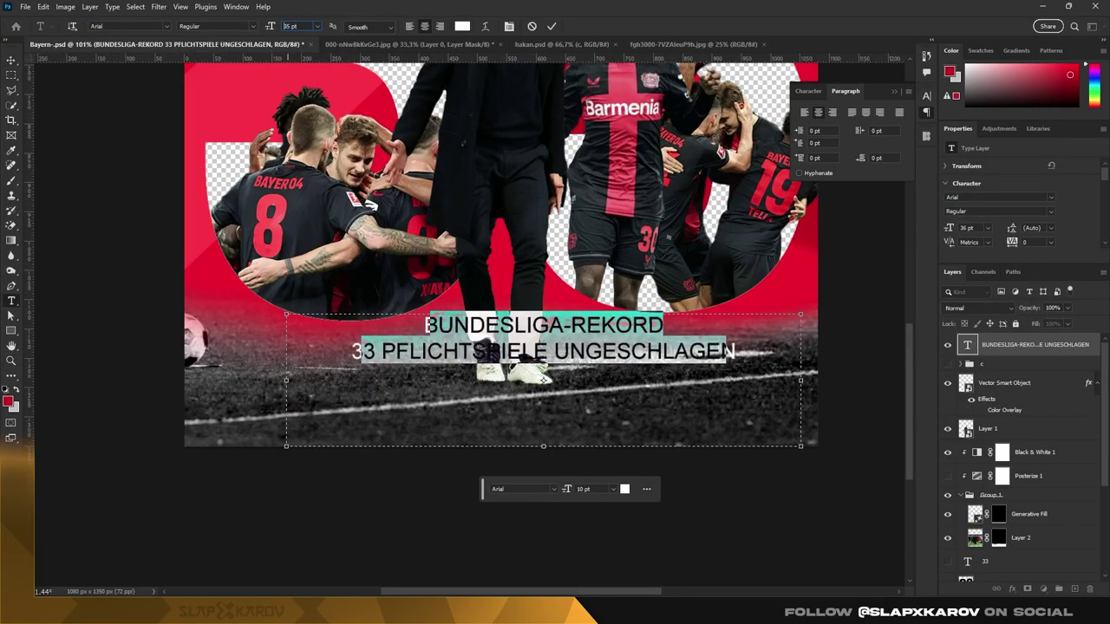
text(Brig)
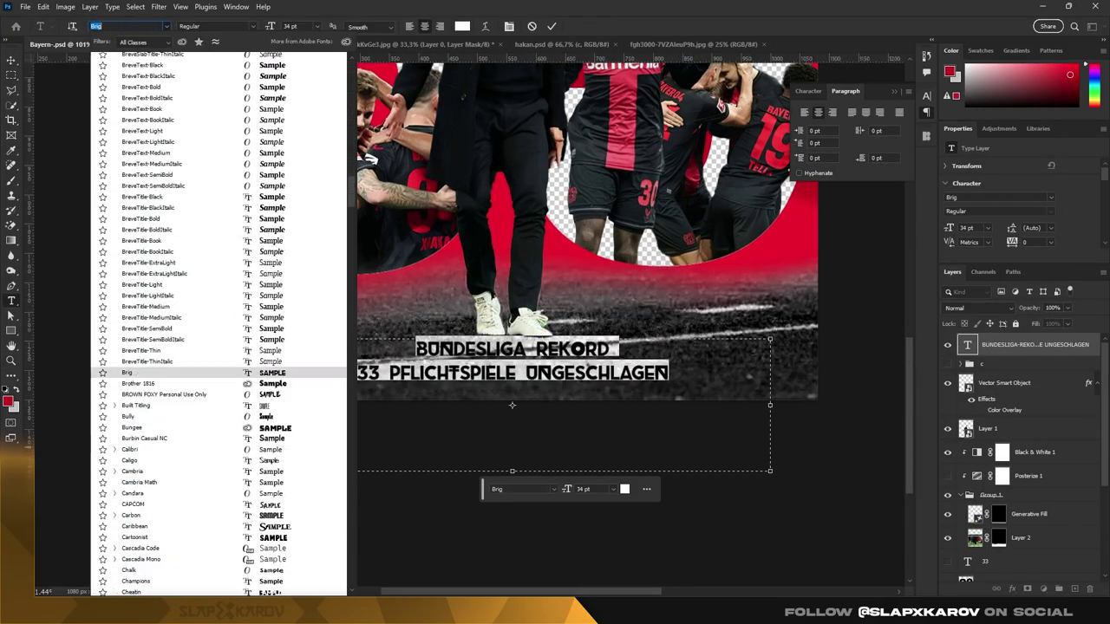
text(Cre)
key(Down)
key(Down)
key(Down)
key(Down)
key(Down)
key(Down)
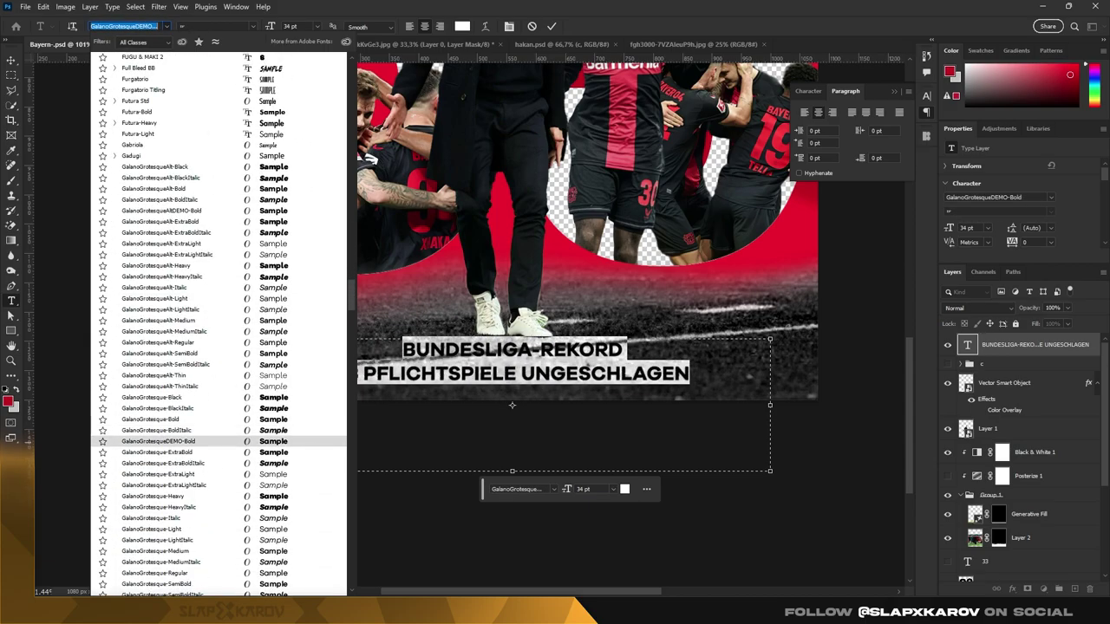
key(Down)
key(Down)
key(Down)
key(Down)
key(Down)
key(Down)
key(Up)
key(Up)
key(Return)
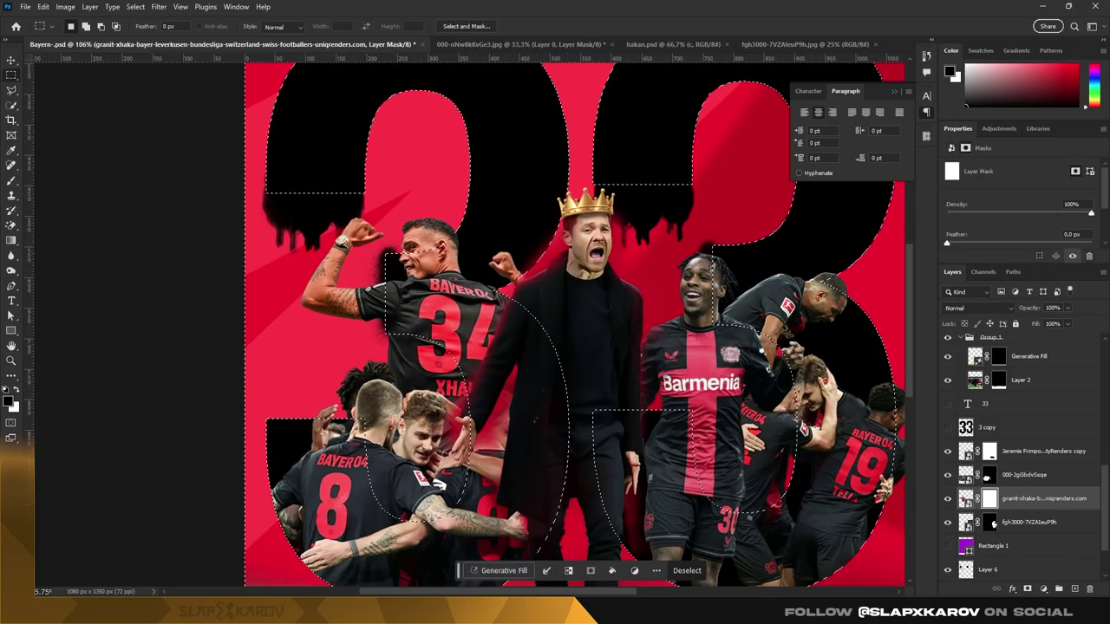
Set up the Brush size and hardness for painting the player's layer mask, then fit the poster on screen.
key(b)
right_click(496, 284)
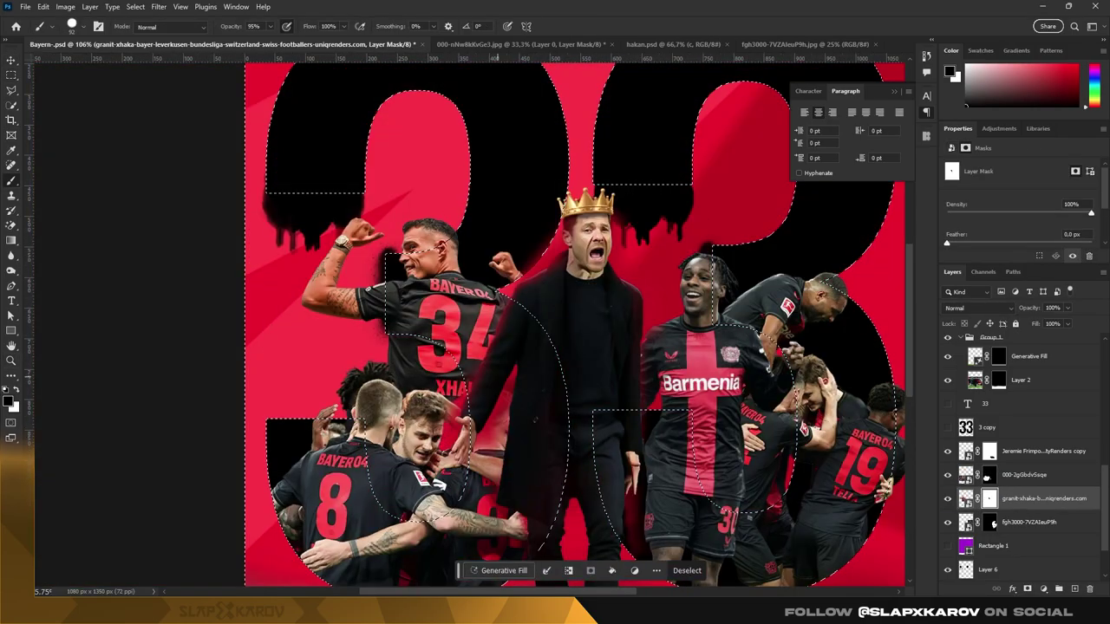
key(z)
key(ctrl+0)
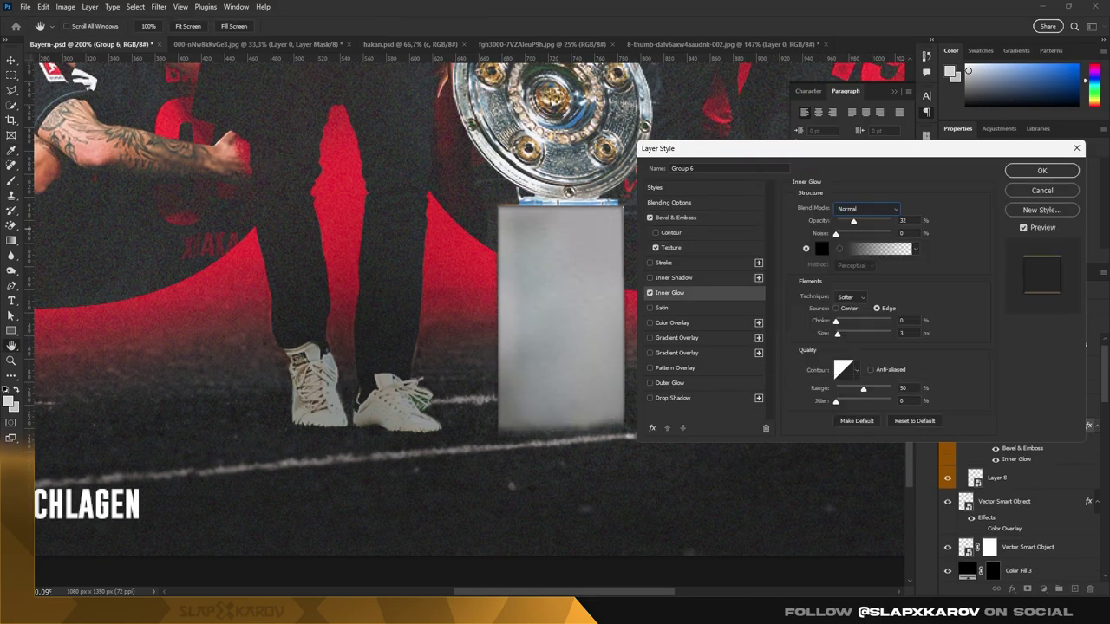
Revisit the pedestal group's Bevel & Emboss settings in Layer Style.
click(675, 217)
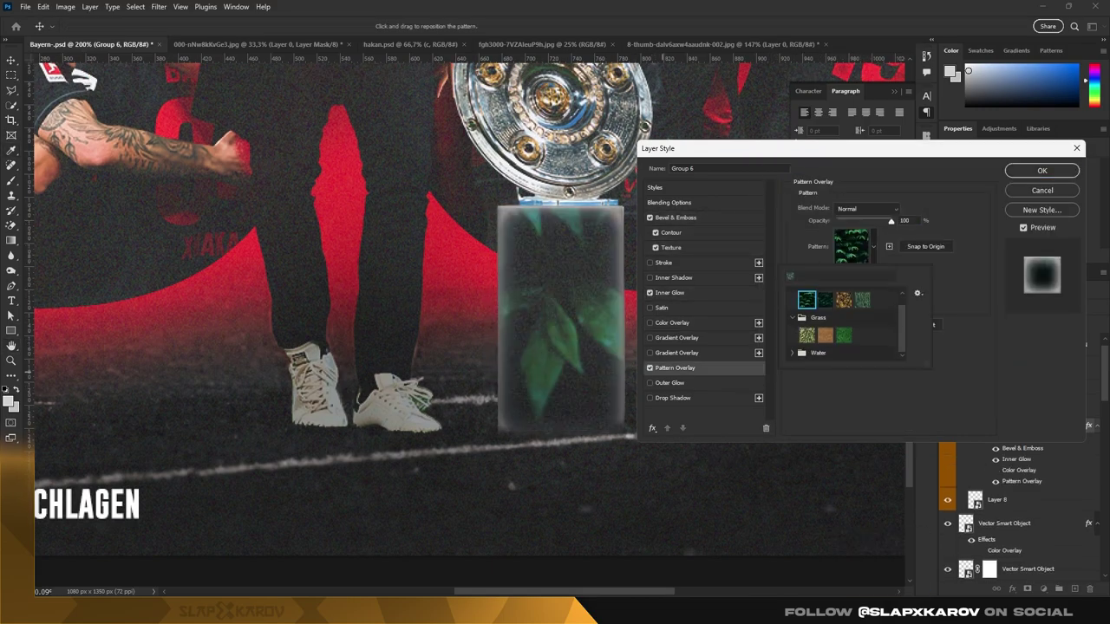